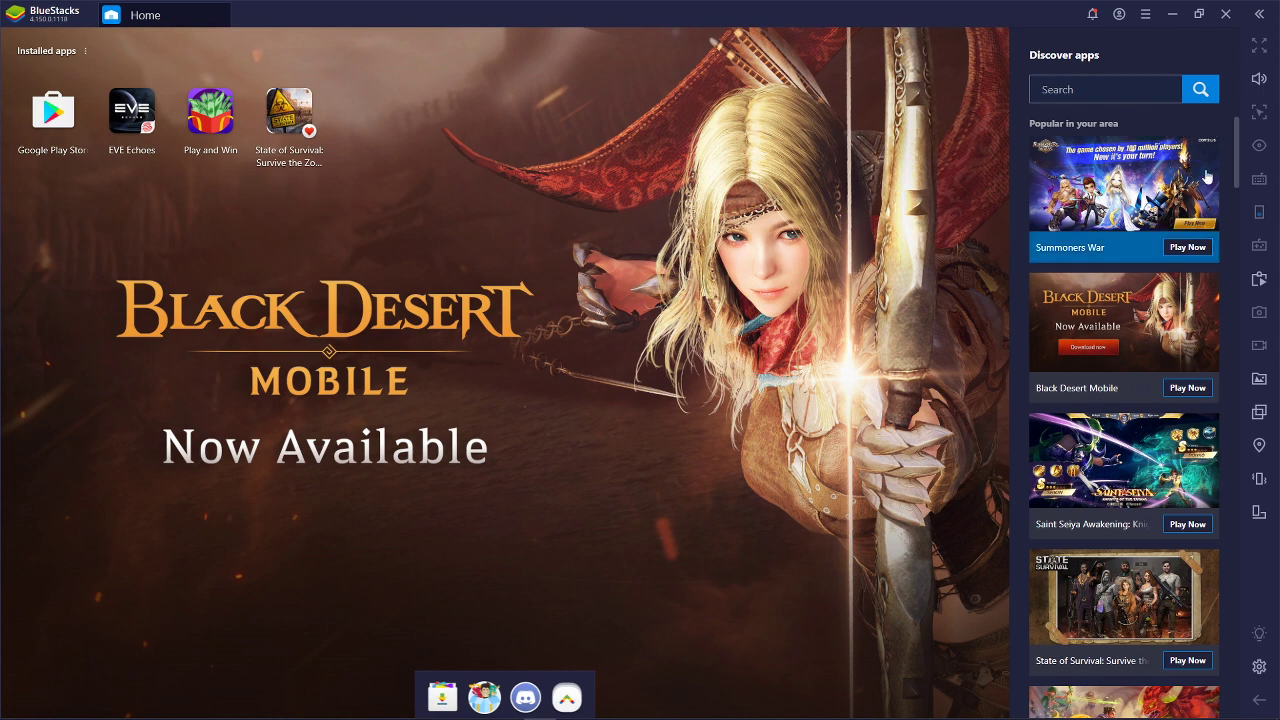
Review the BlueStacks engine settings, keep the Medium performance preset, and close without changes.
{"action": "left_click", "coordinate": [1148, 15]}
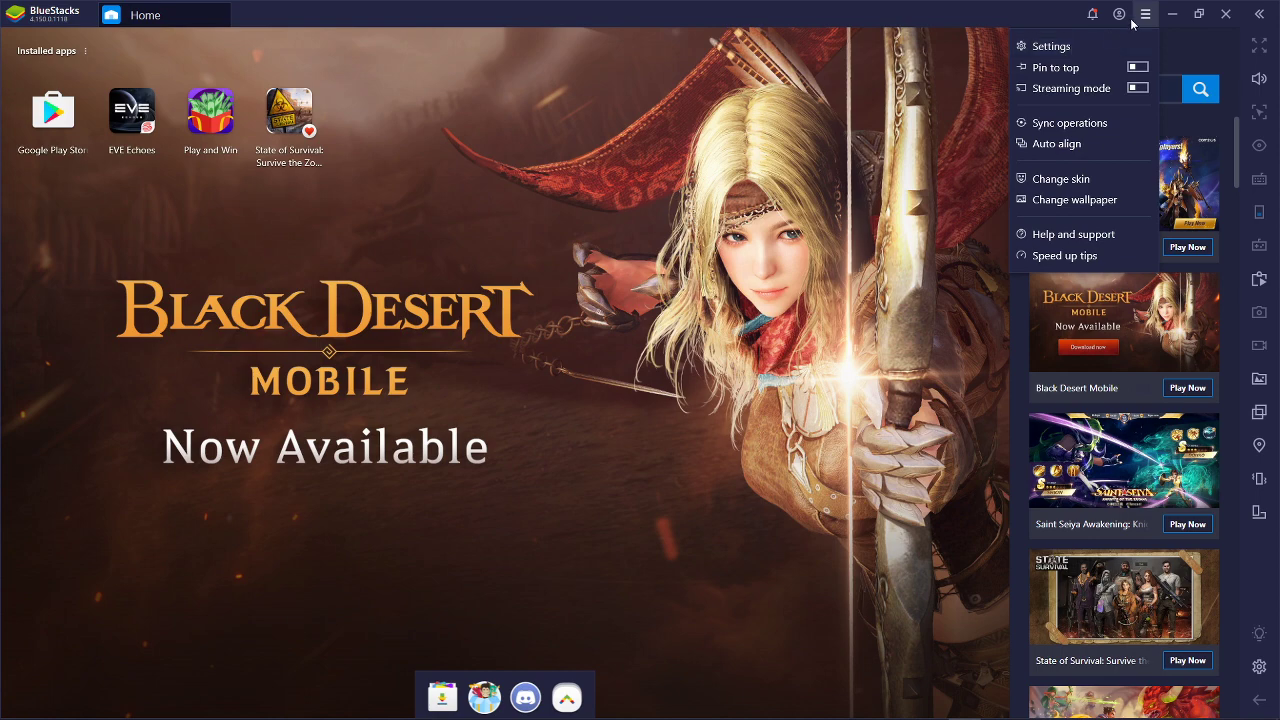
{"action": "left_click", "coordinate": [1095, 42]}
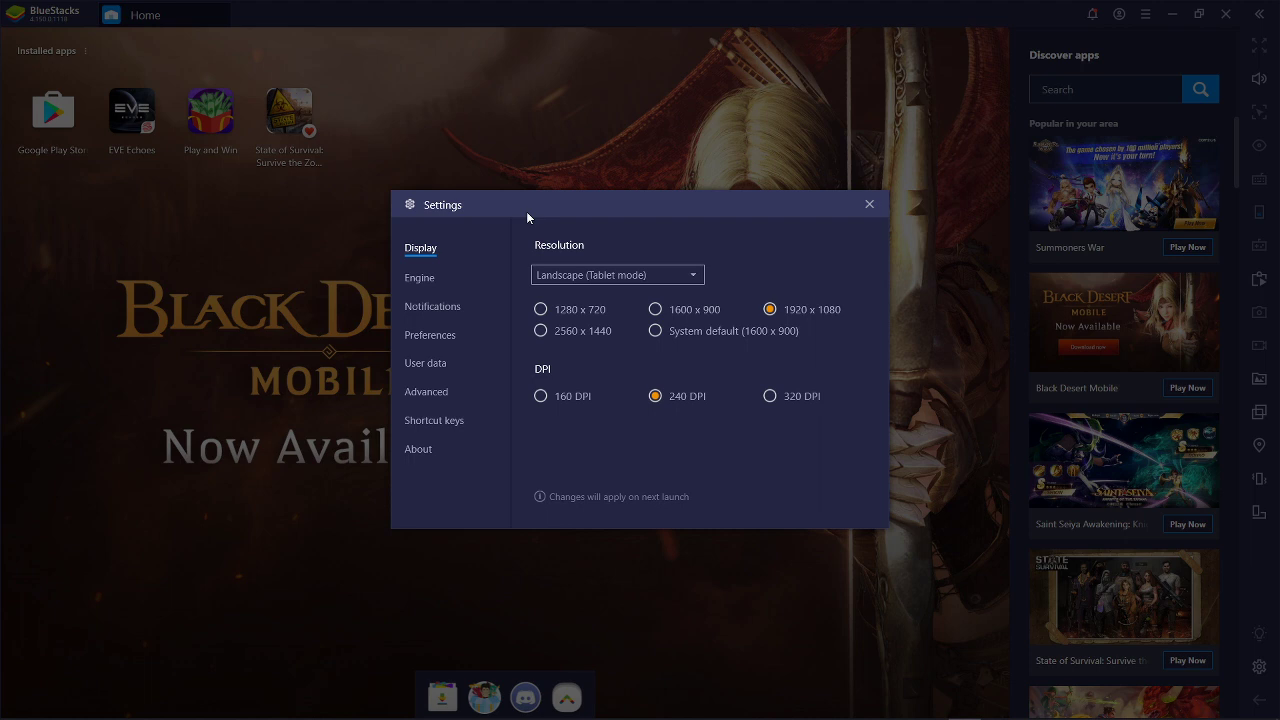
{"action": "left_click", "coordinate": [421, 279]}
{"action": "scroll", "coordinate": [816, 378], "scroll_direction": "down", "scroll_amount": 3}
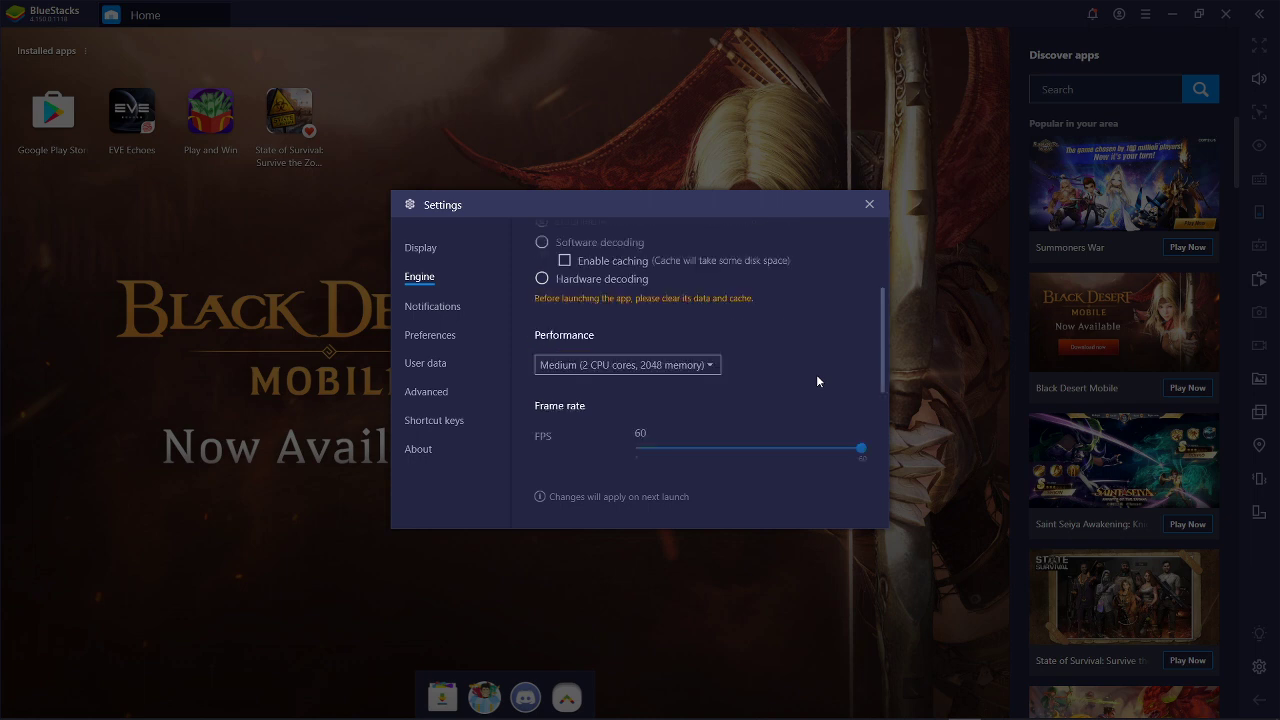
{"action": "left_click", "coordinate": [691, 366]}
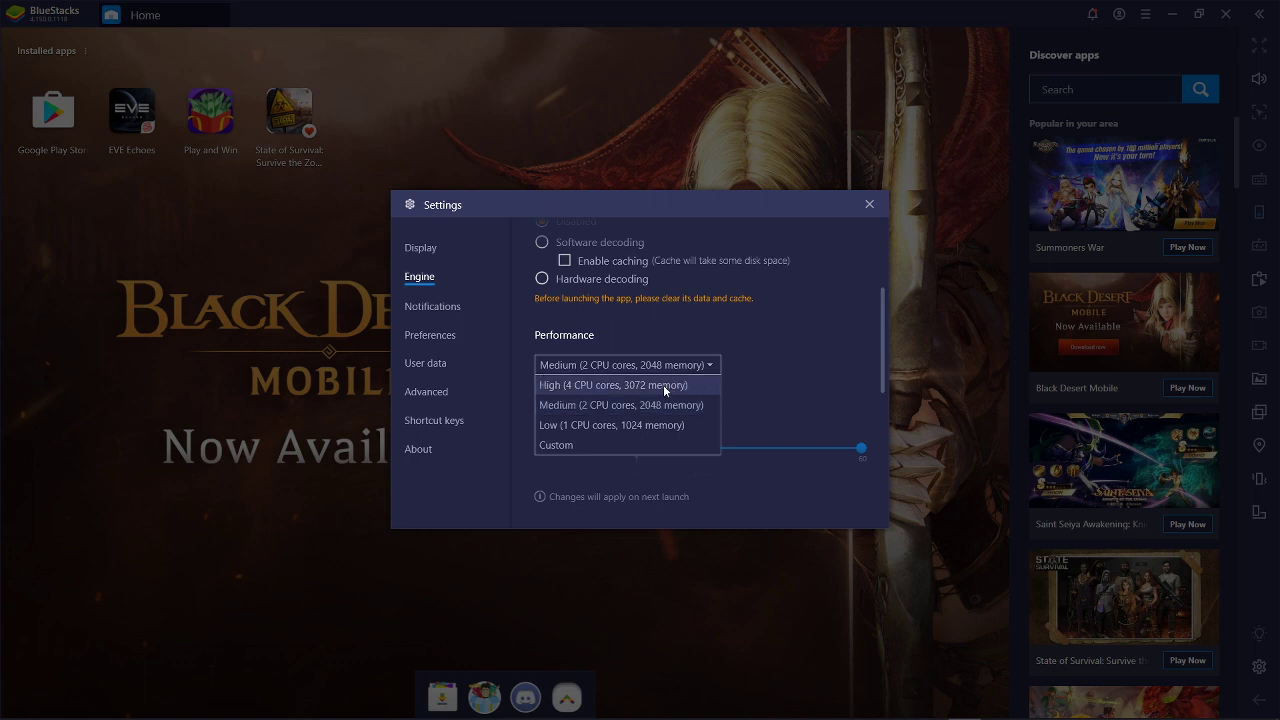
{"action": "left_click", "coordinate": [775, 375]}
{"action": "scroll", "coordinate": [790, 370], "scroll_direction": "down", "scroll_amount": 3}
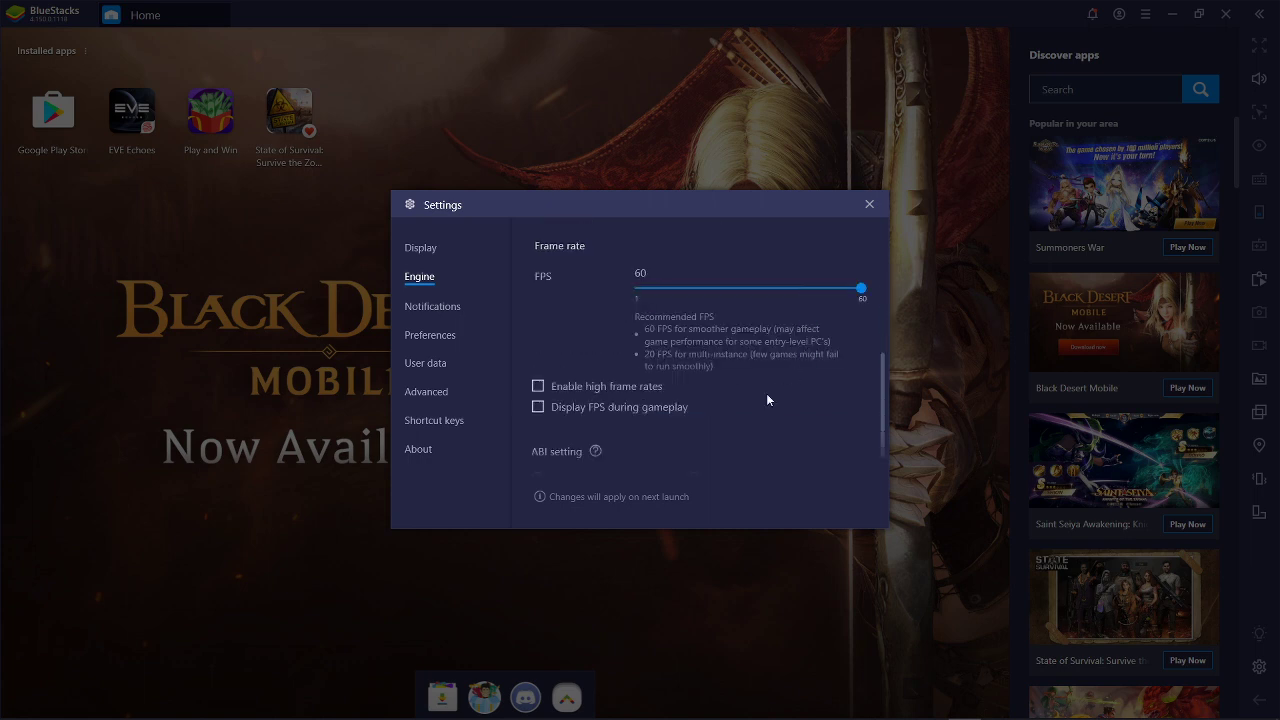
{"action": "scroll", "coordinate": [716, 342], "scroll_direction": "down", "scroll_amount": 1}
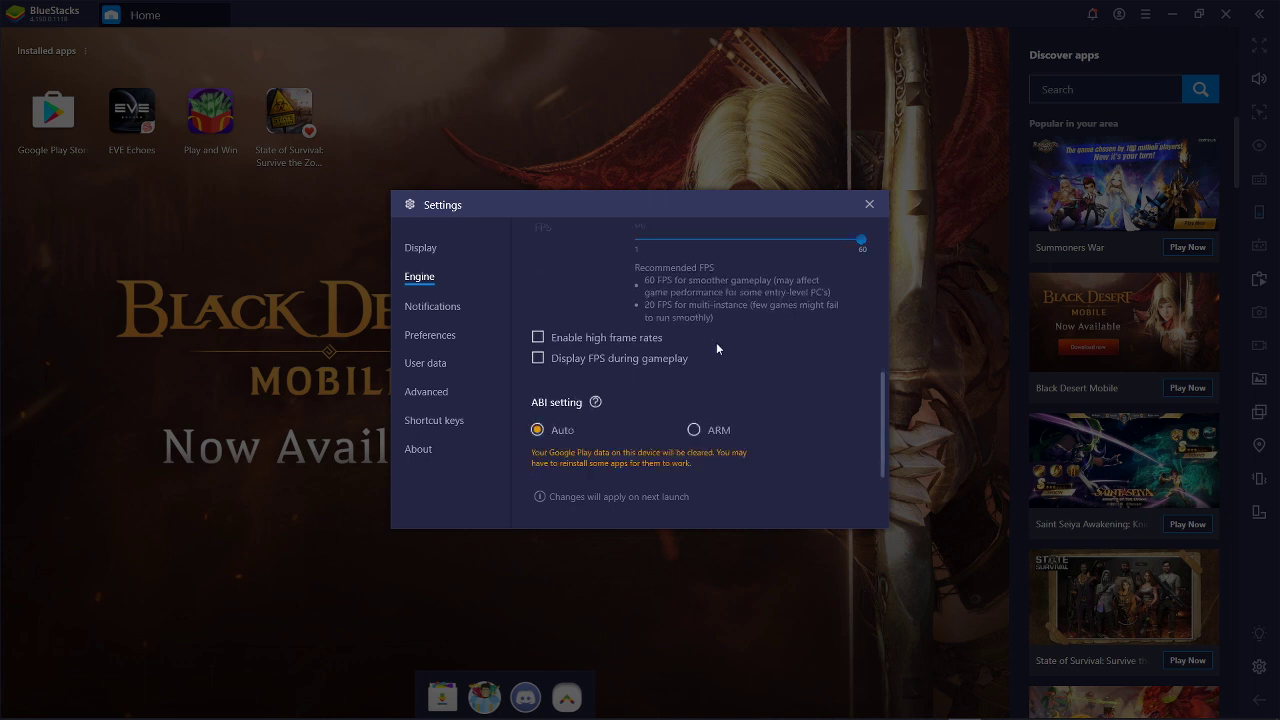
{"action": "scroll", "coordinate": [716, 355], "scroll_direction": "up", "scroll_amount": 6}
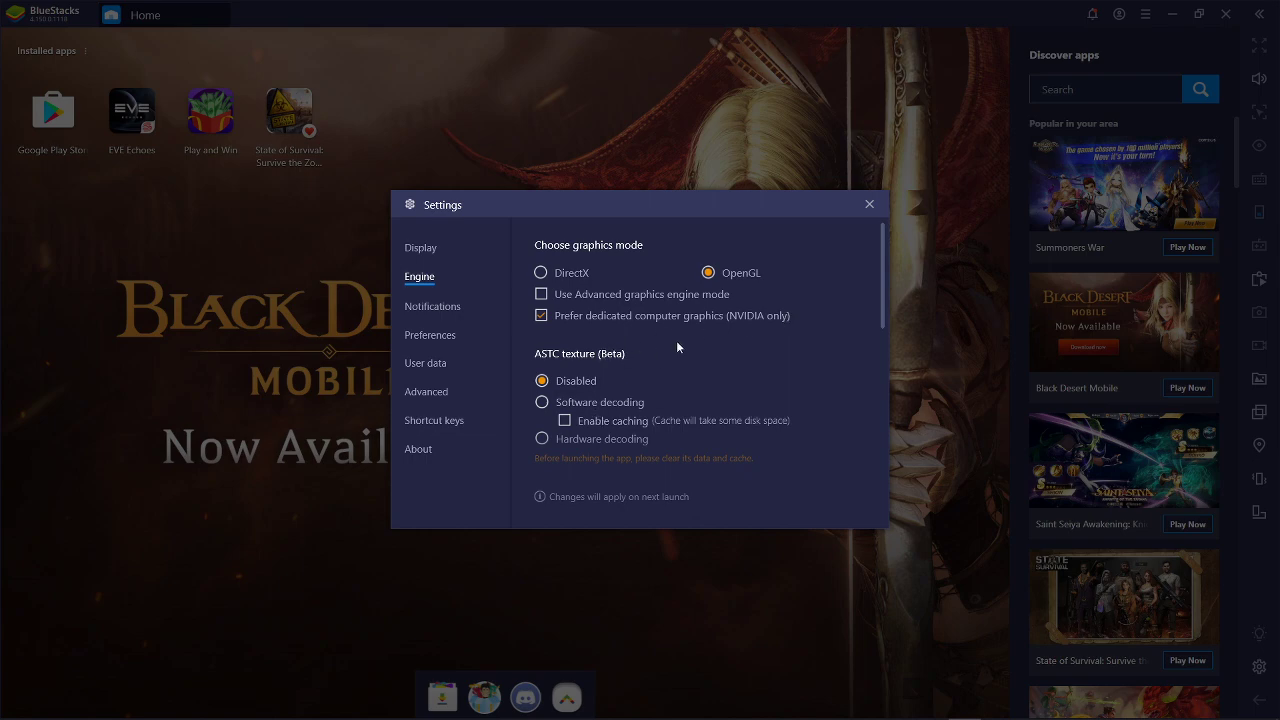
{"action": "left_click", "coordinate": [869, 205]}
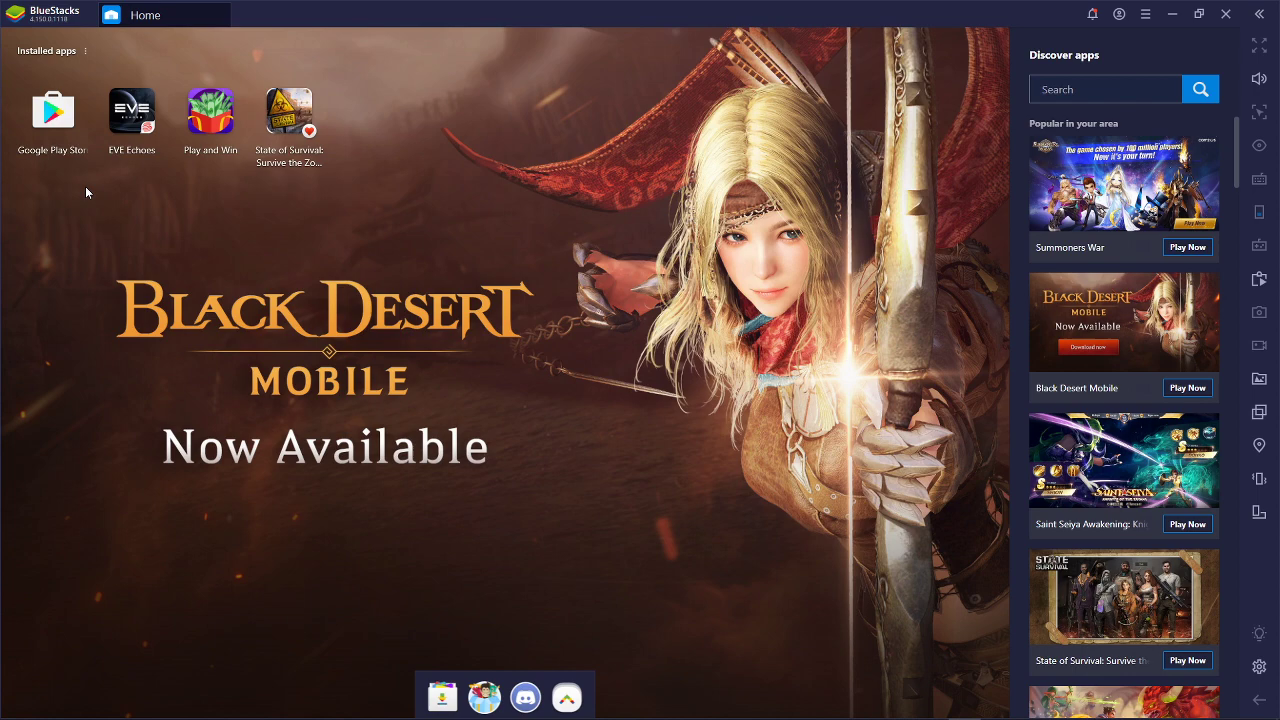
Look up the EVE Echoes page in the Google Play Store via the recent search, then close the store.
{"action": "left_click", "coordinate": [53, 127]}
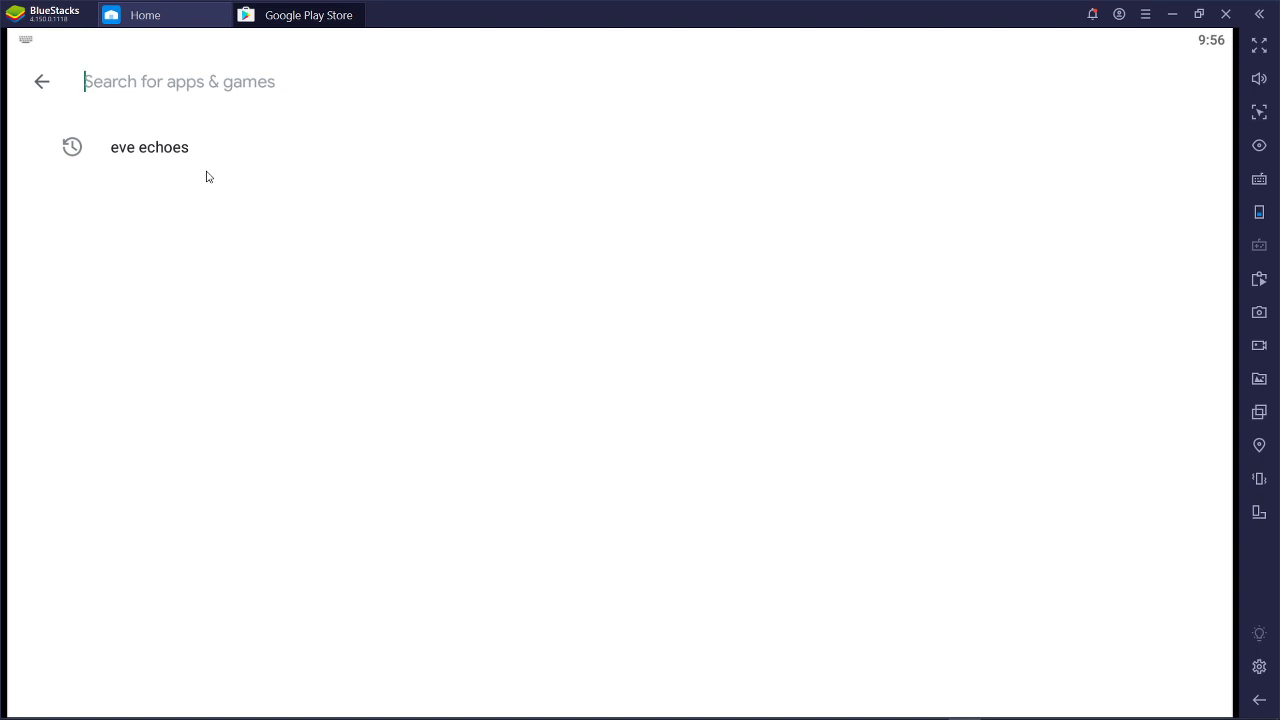
{"action": "left_click", "coordinate": [148, 150]}
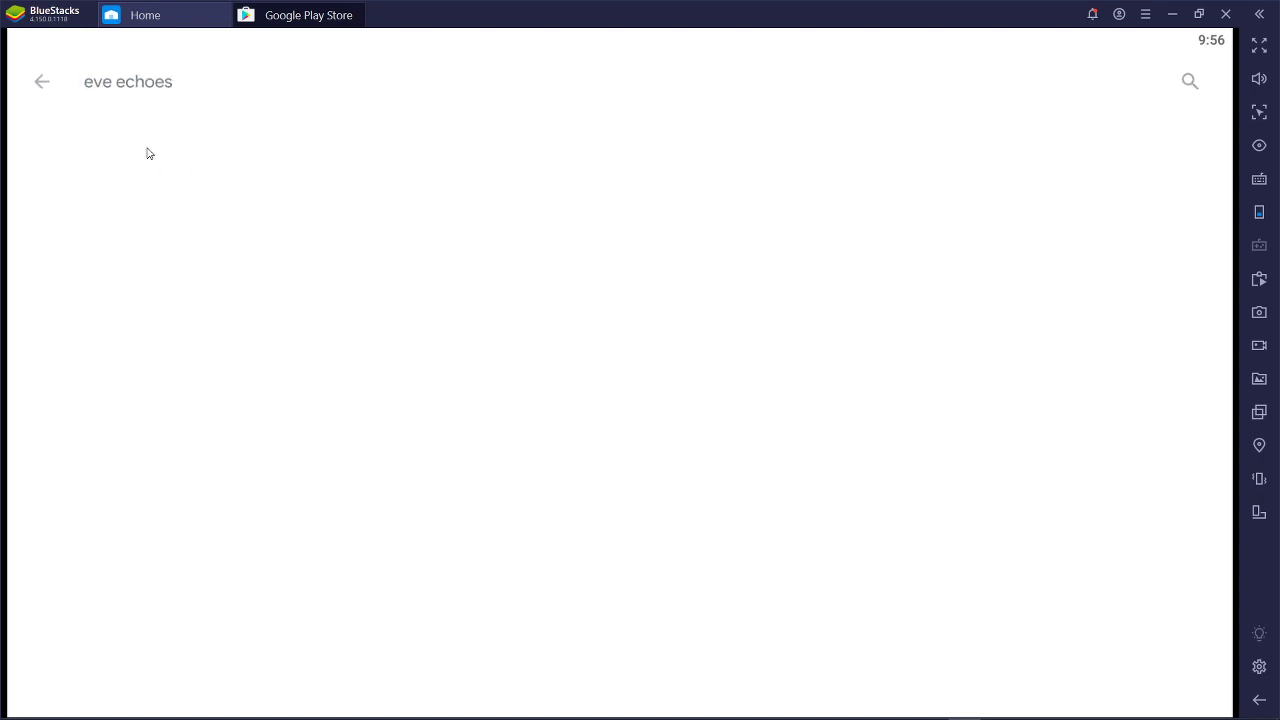
{"action": "left_click", "coordinate": [259, 168]}
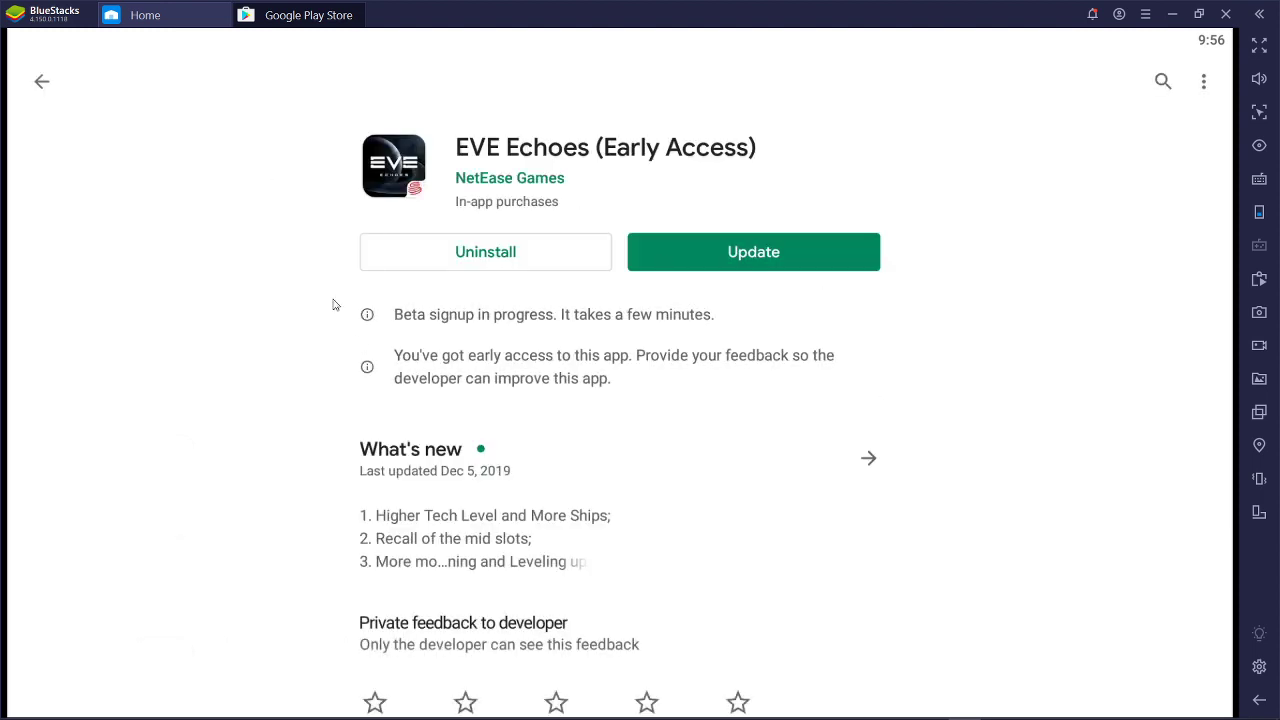
{"action": "left_click", "coordinate": [44, 83]}
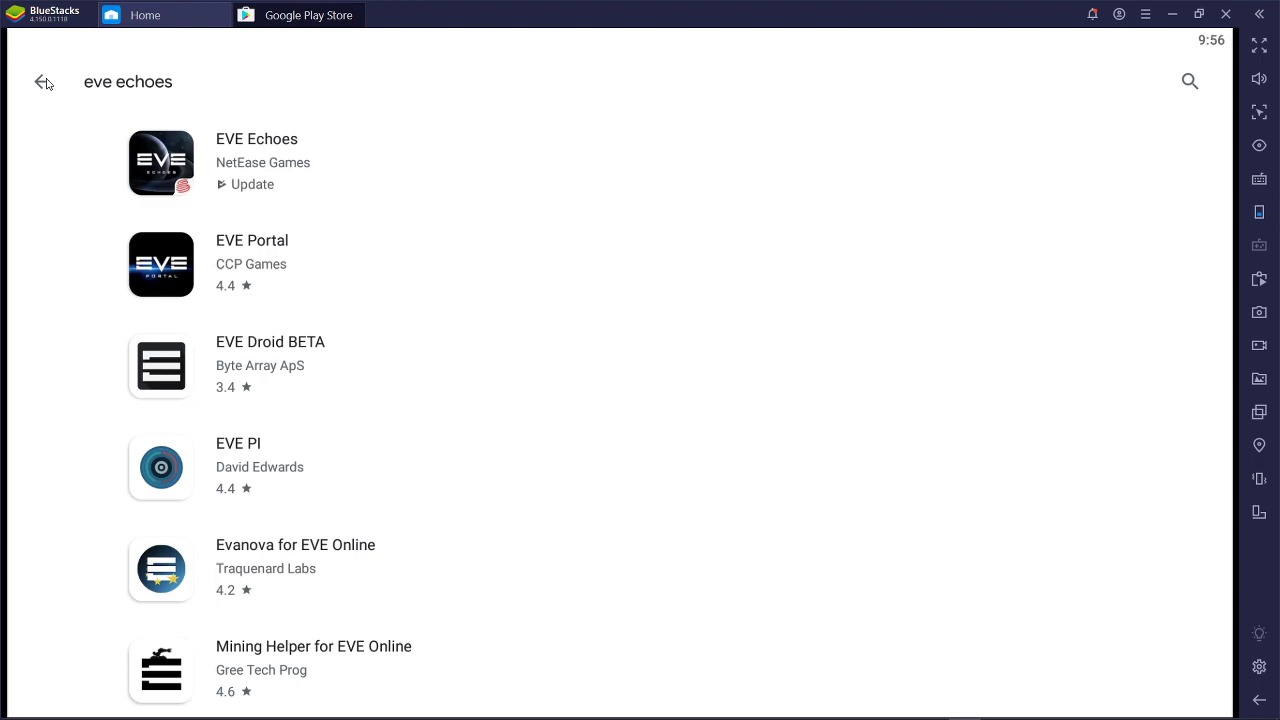
{"action": "left_click", "coordinate": [40, 86]}
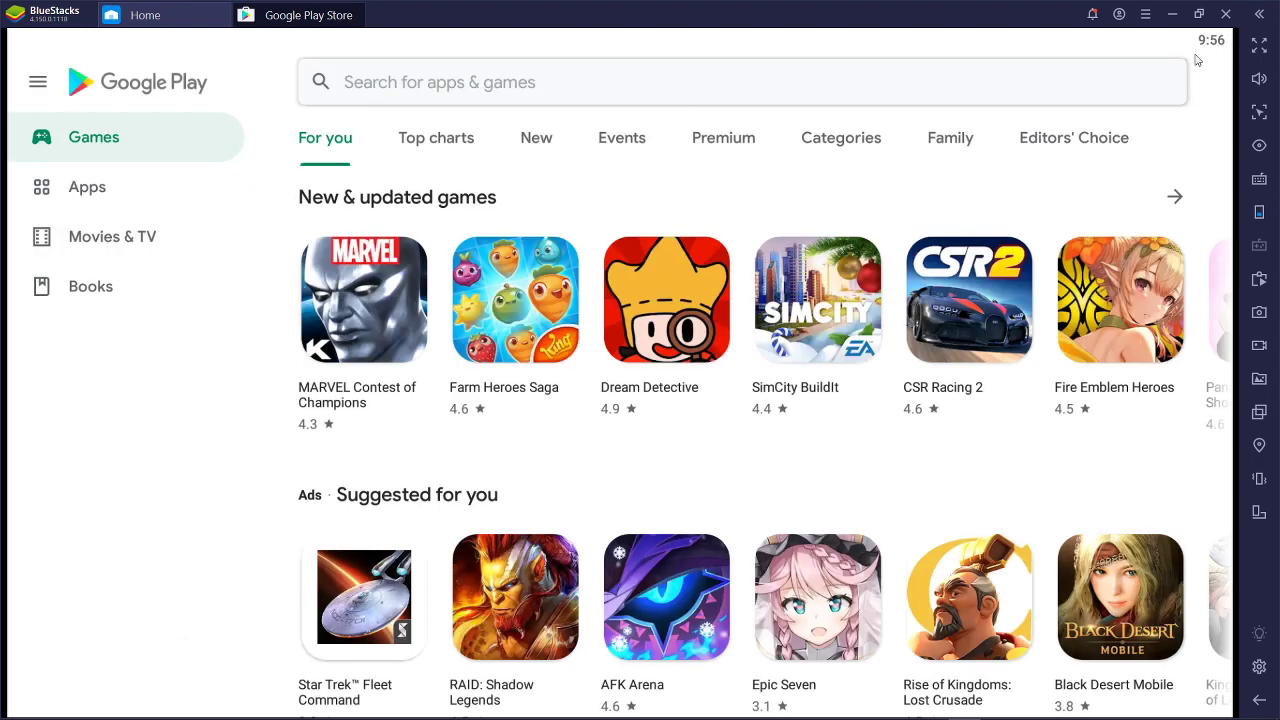
{"action": "left_click", "coordinate": [362, 11]}
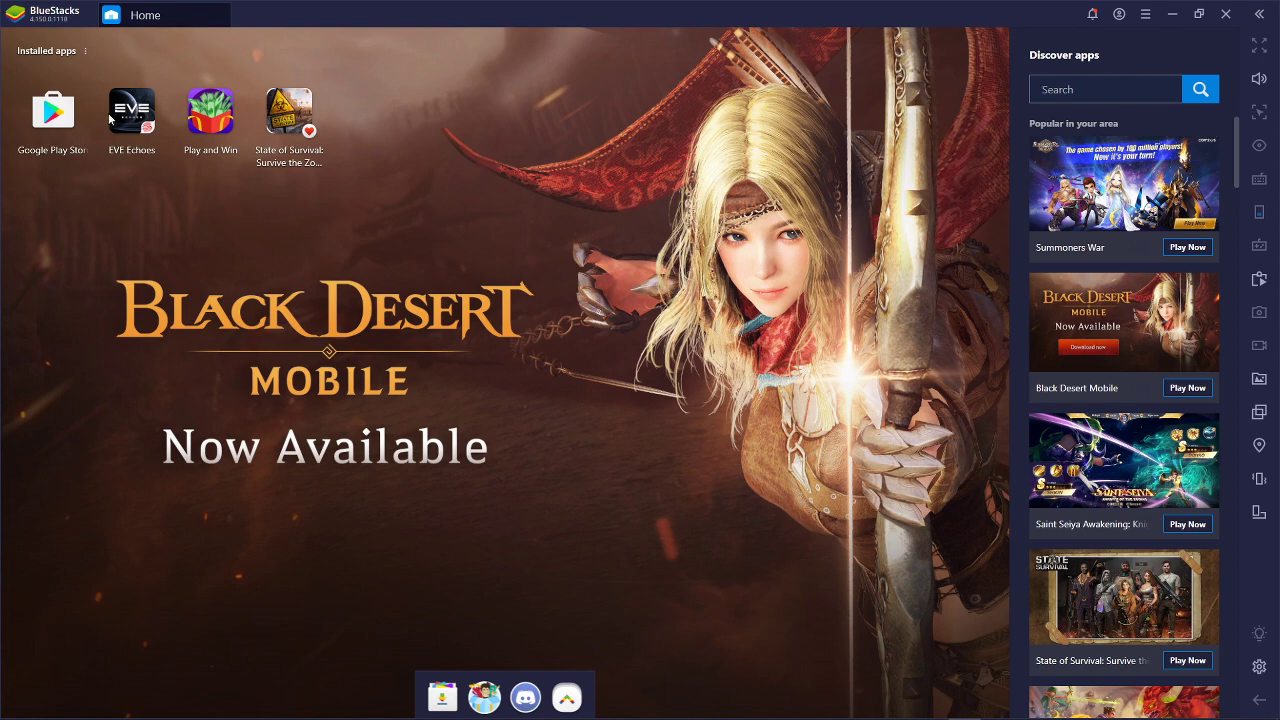
Launch EVE Echoes and toggle streaming mode from the emulator's main menu.
{"action": "left_click", "coordinate": [118, 117]}
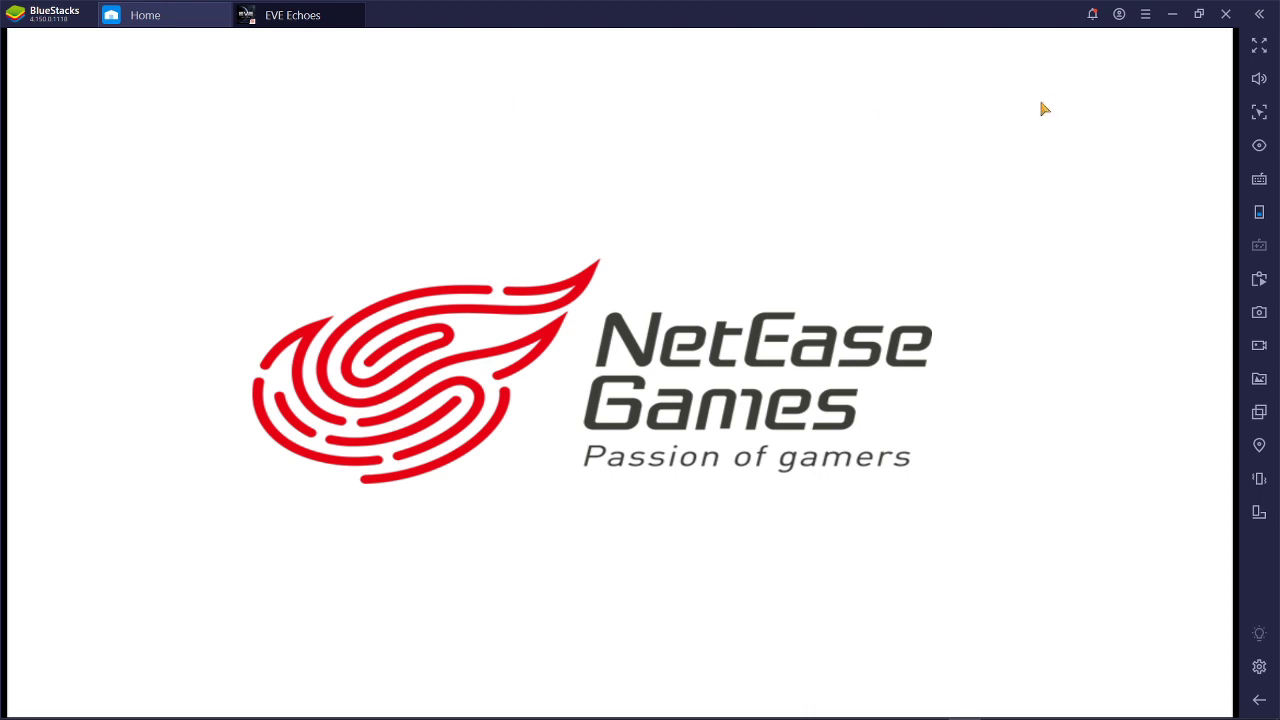
{"action": "left_click", "coordinate": [1147, 18]}
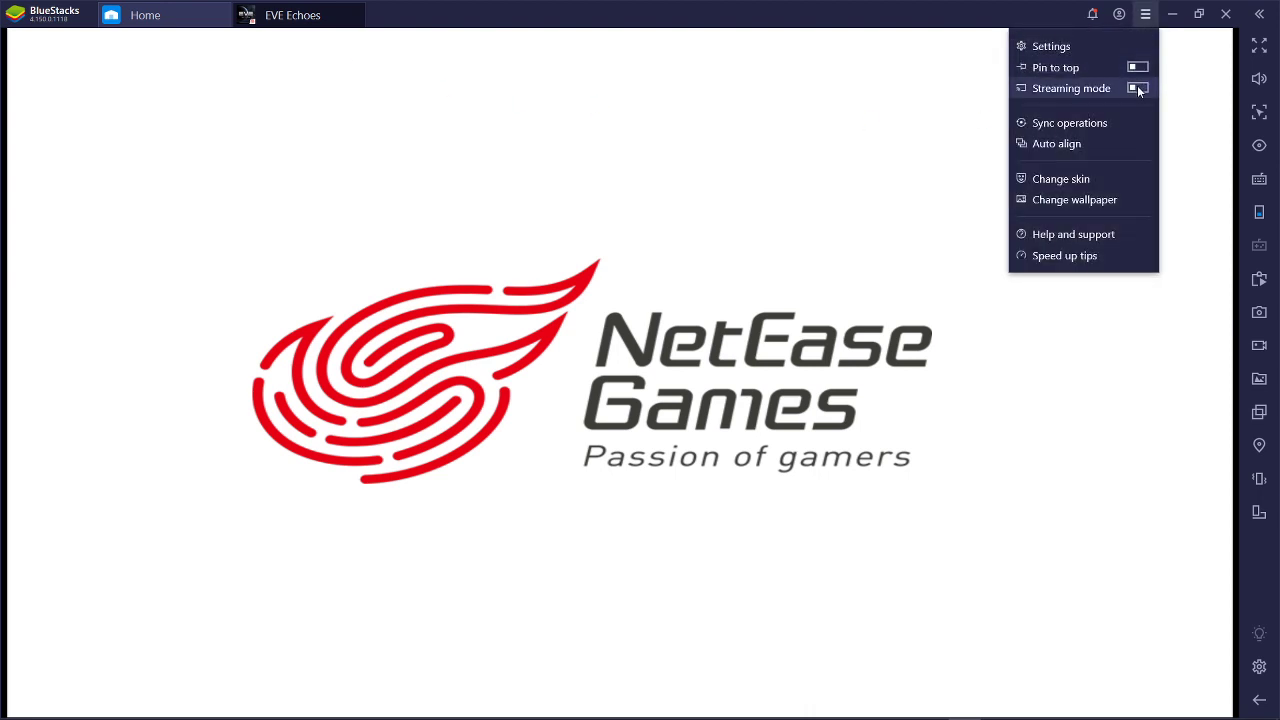
{"action": "left_click", "coordinate": [1137, 89]}
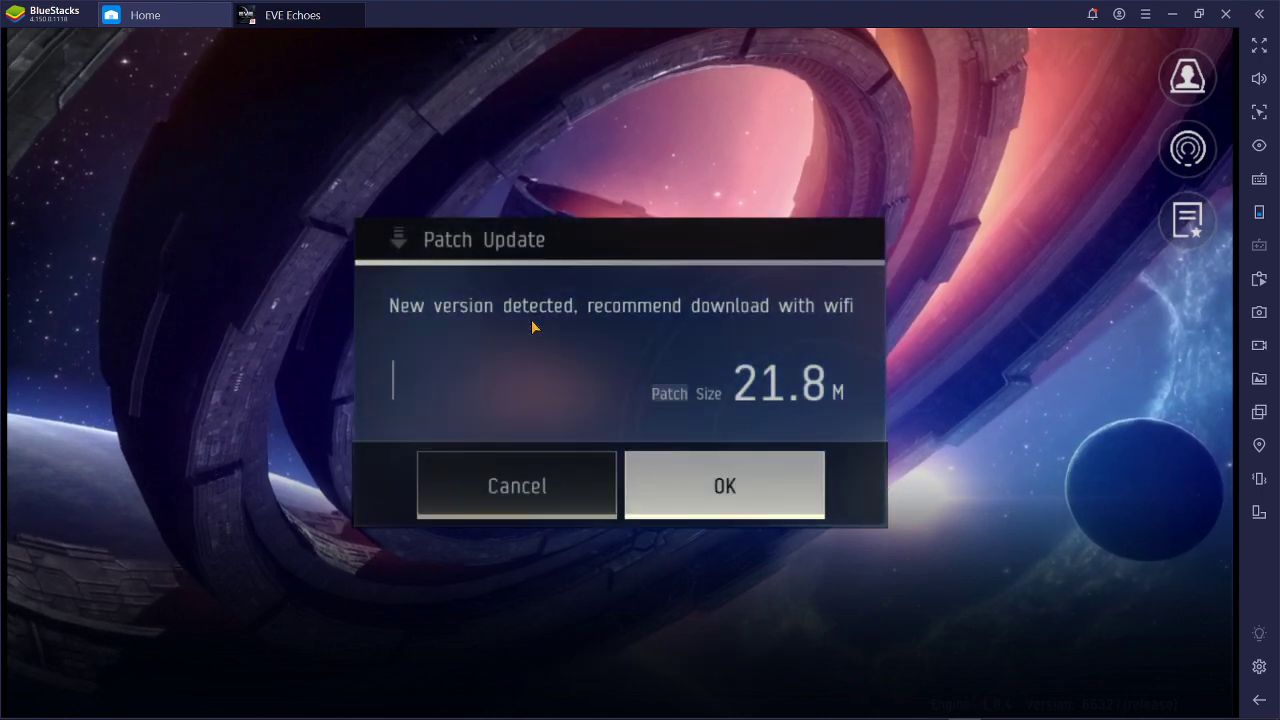
Accept the 21.8 M patch download and let it install until the START screen shows.
{"action": "left_click", "coordinate": [673, 467]}
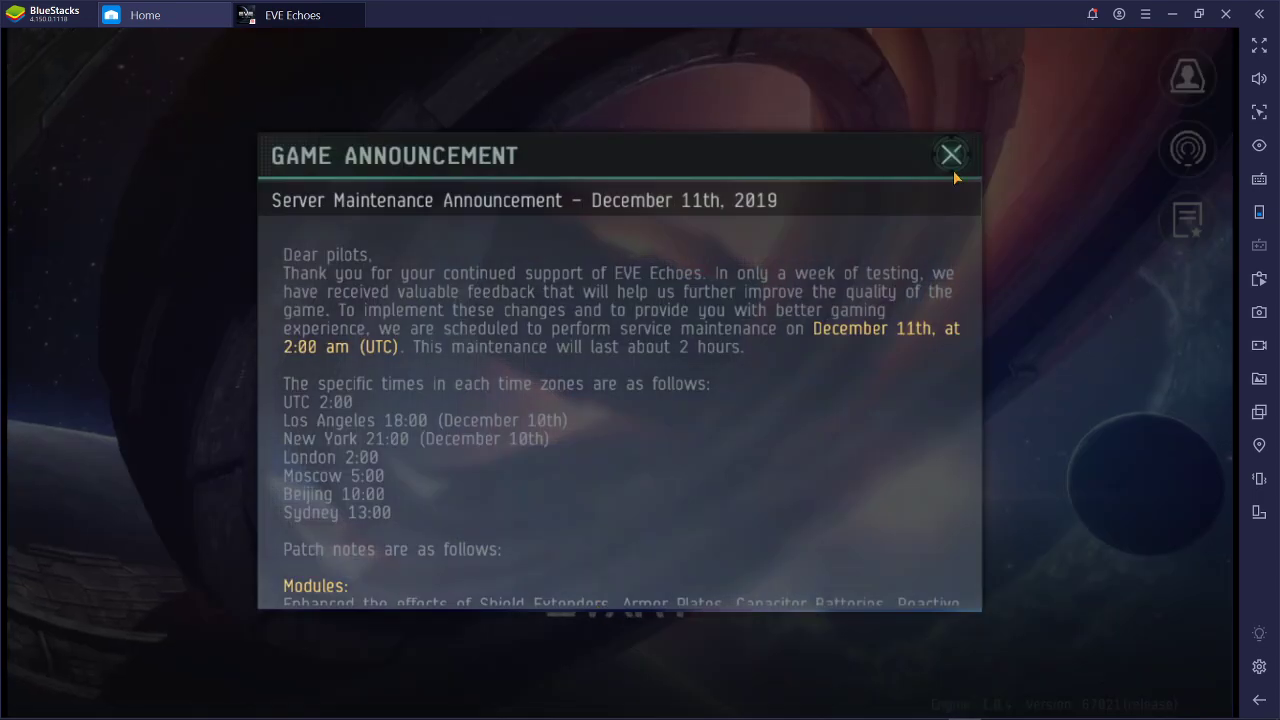
Dismiss the announcement, start the game, and open the character menu once docked at Pator VII.
{"action": "left_click", "coordinate": [952, 158]}
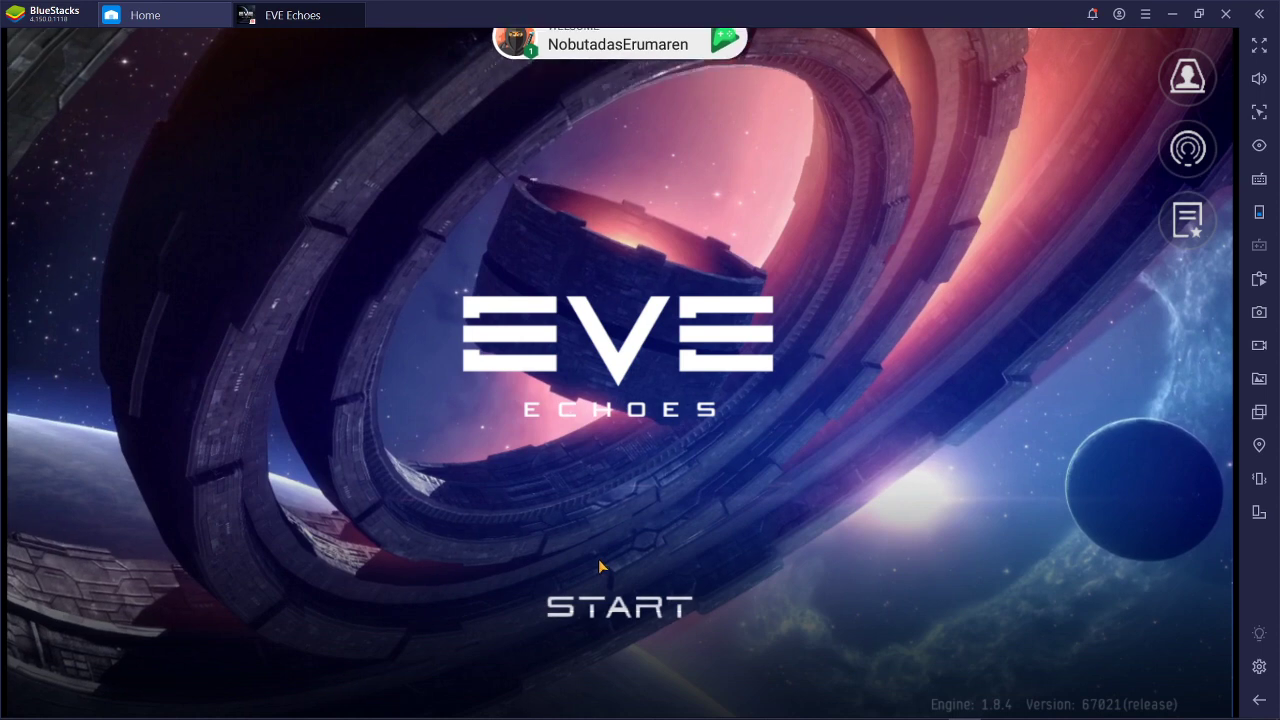
{"action": "left_click", "coordinate": [637, 618]}
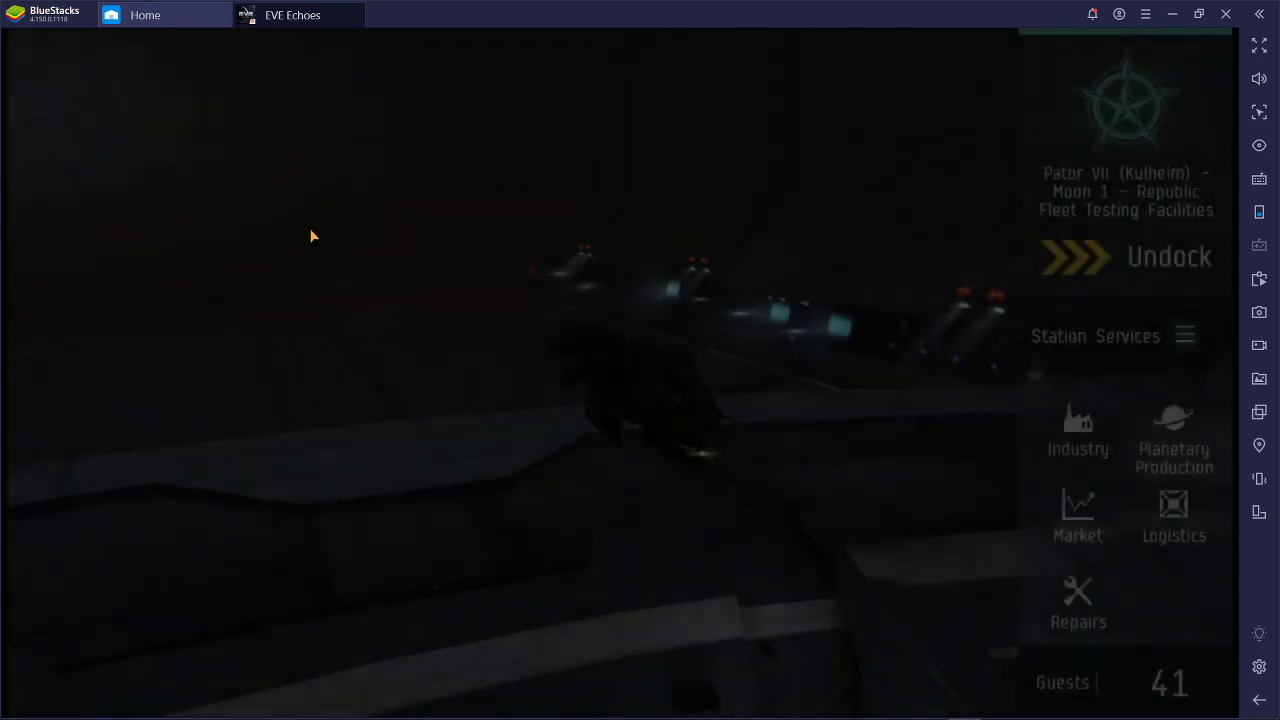
{"action": "left_click", "coordinate": [90, 102]}
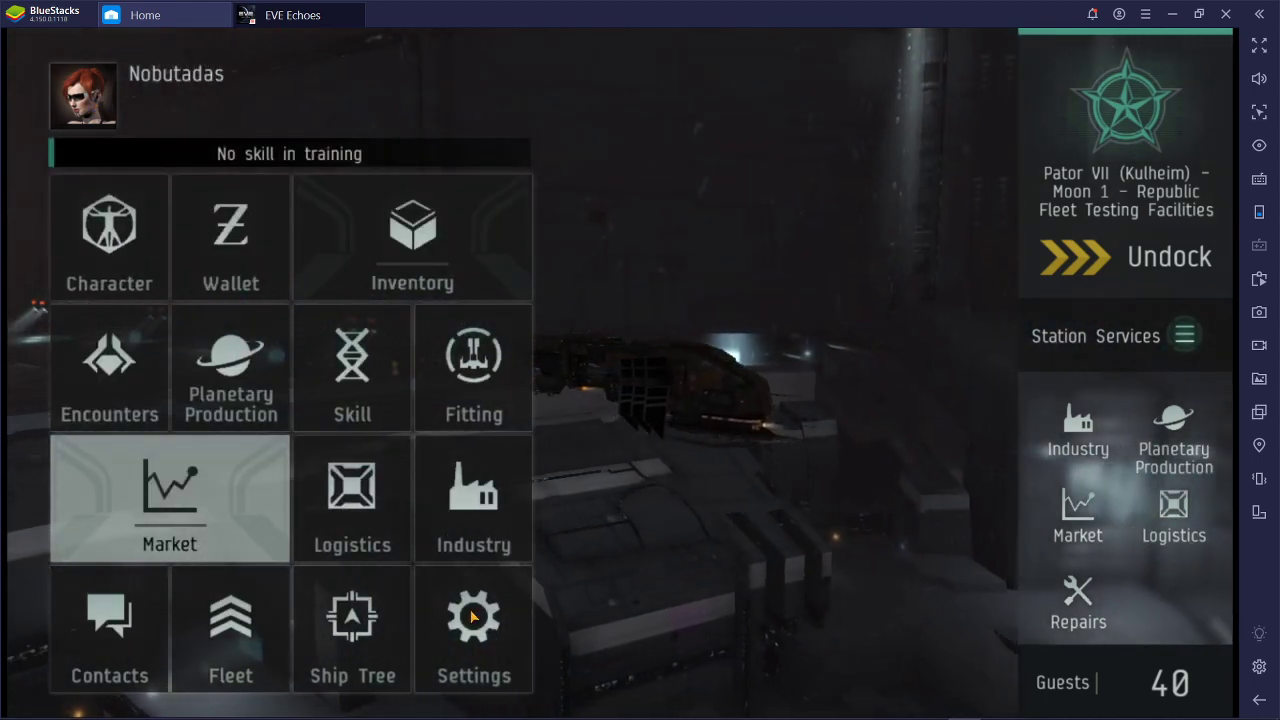
Open the Graphics settings and scroll through High quality, 100% resolution, Volume Fog and Shadow.
{"action": "left_click", "coordinate": [474, 627]}
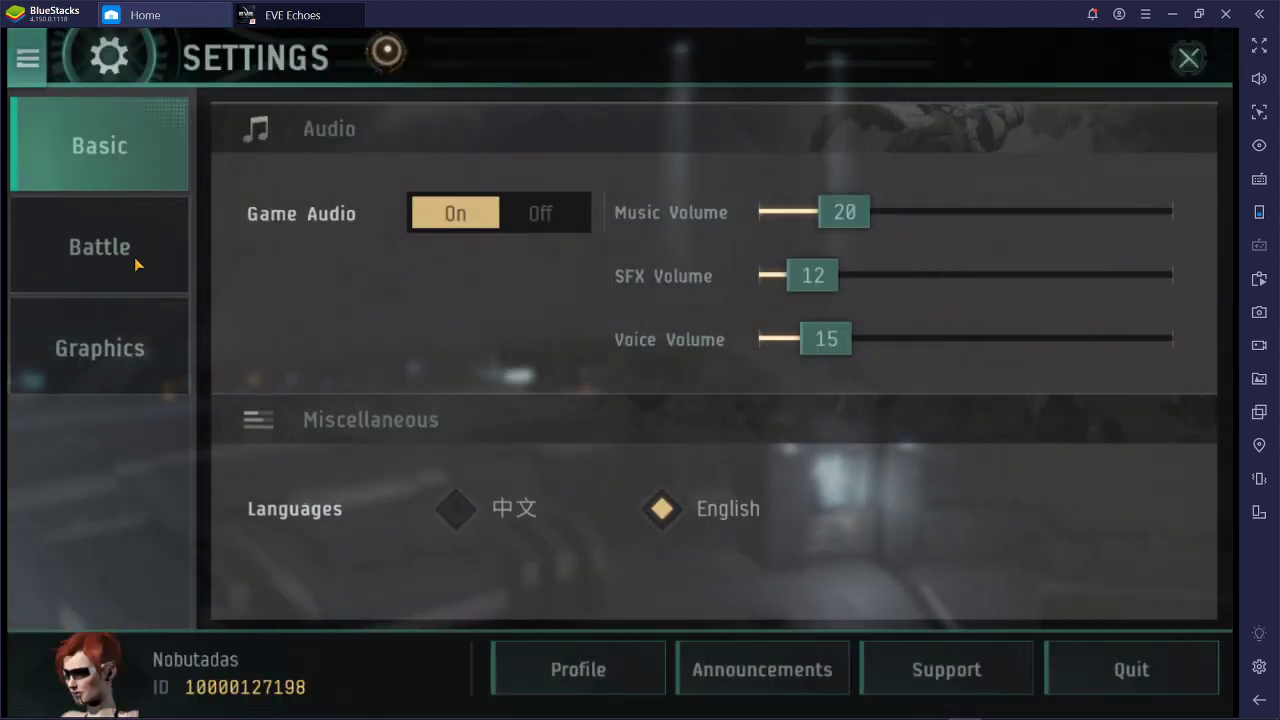
{"action": "left_click", "coordinate": [94, 349]}
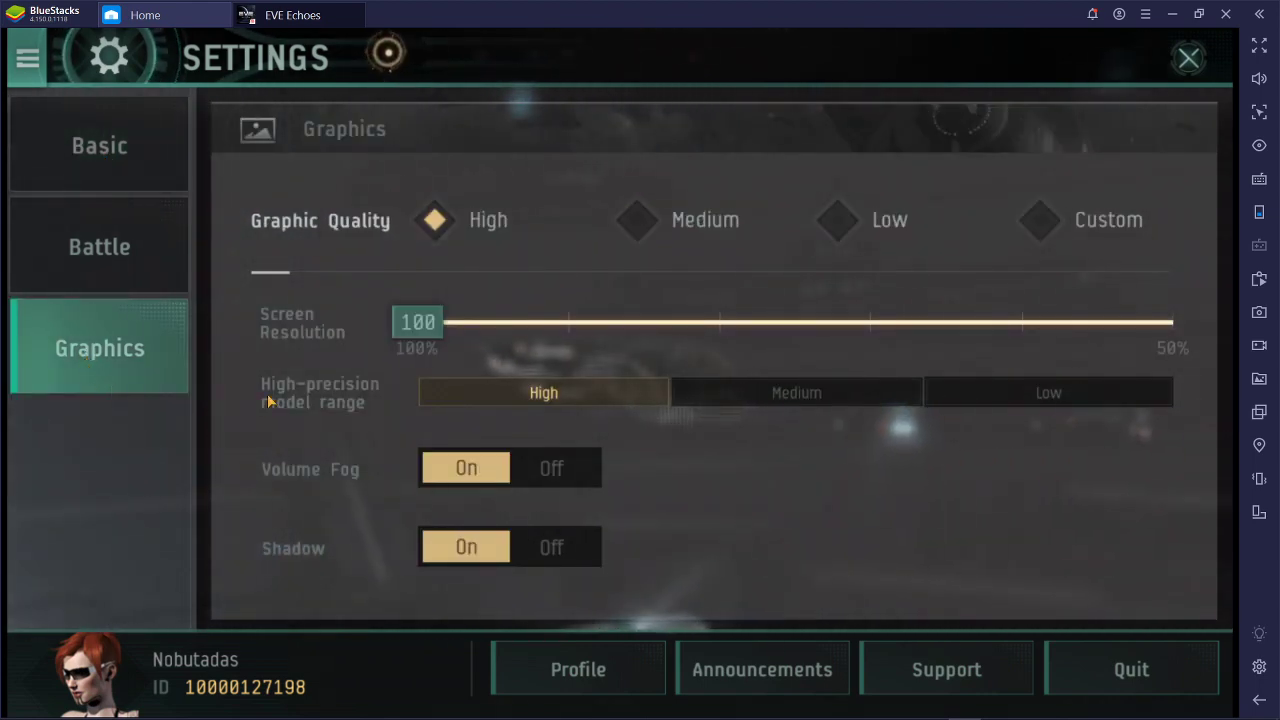
{"action": "left_click_drag", "start_coordinate": [243, 463], "coordinate": [271, 400]}
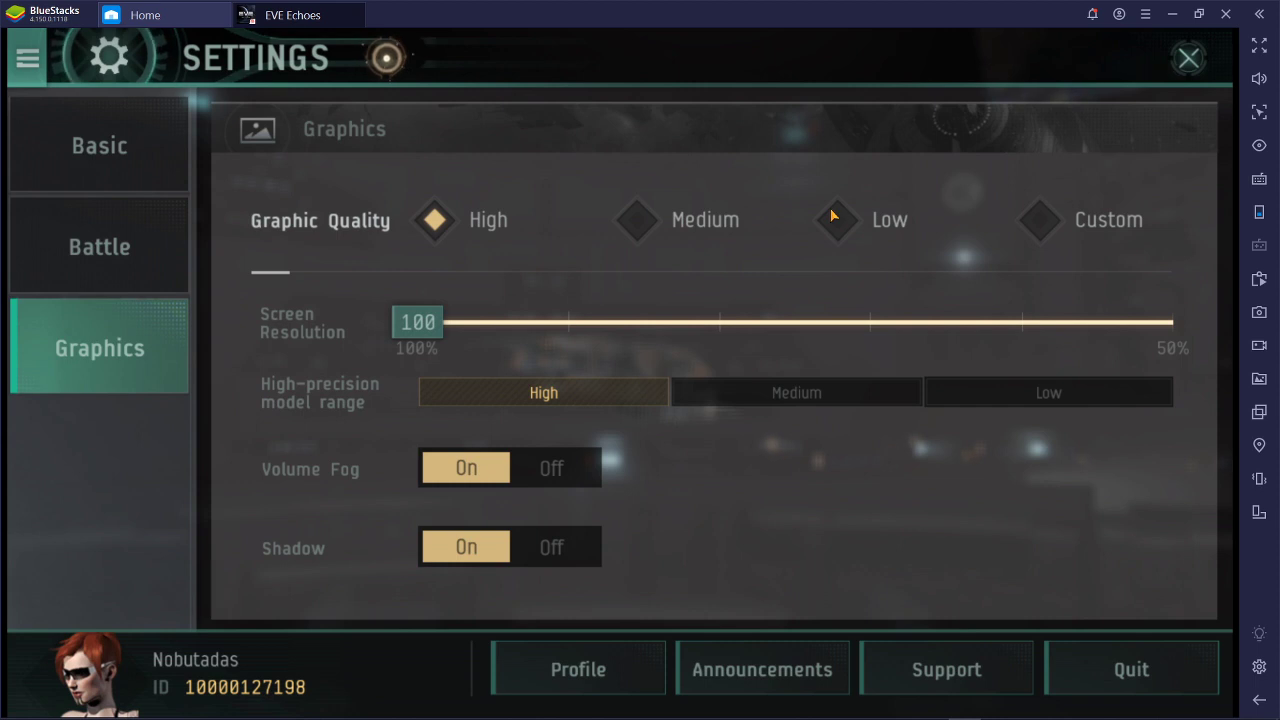
{"action": "scroll", "coordinate": [819, 286], "scroll_direction": "down", "scroll_amount": 1}
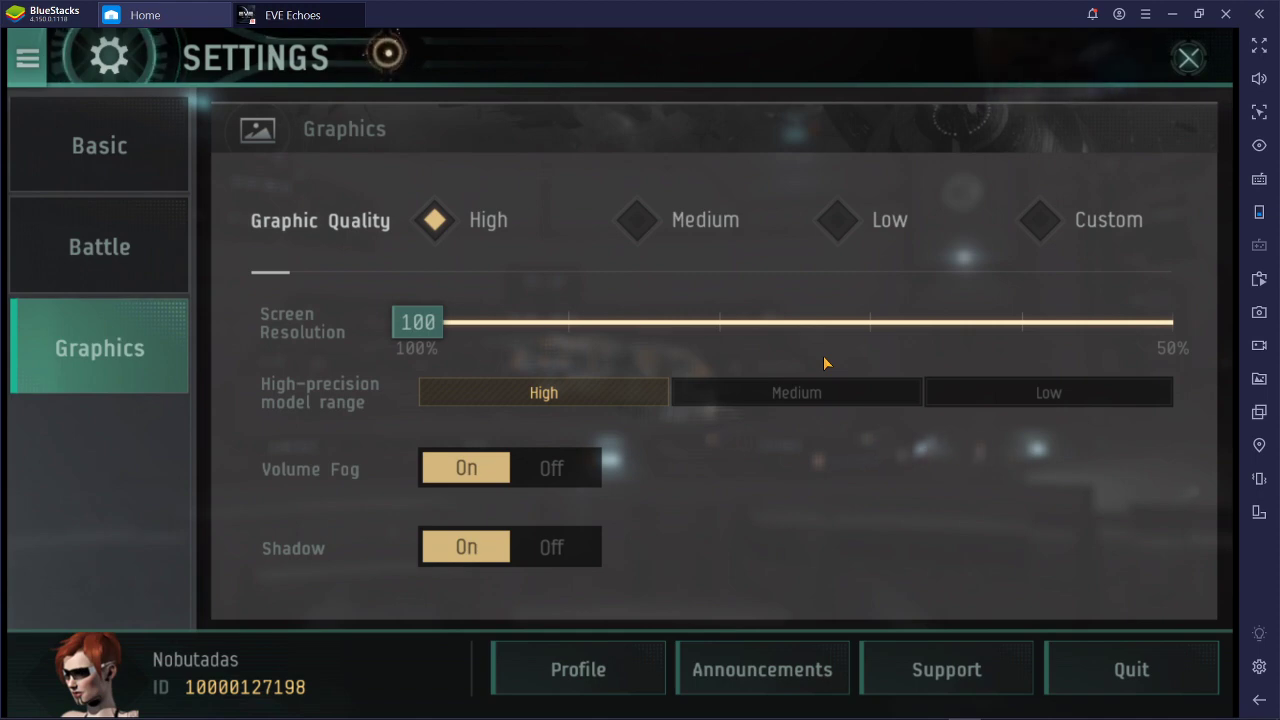
Close Settings, open the Ship Tree from the character menu, and pan across its branches.
{"action": "left_click", "coordinate": [1188, 58]}
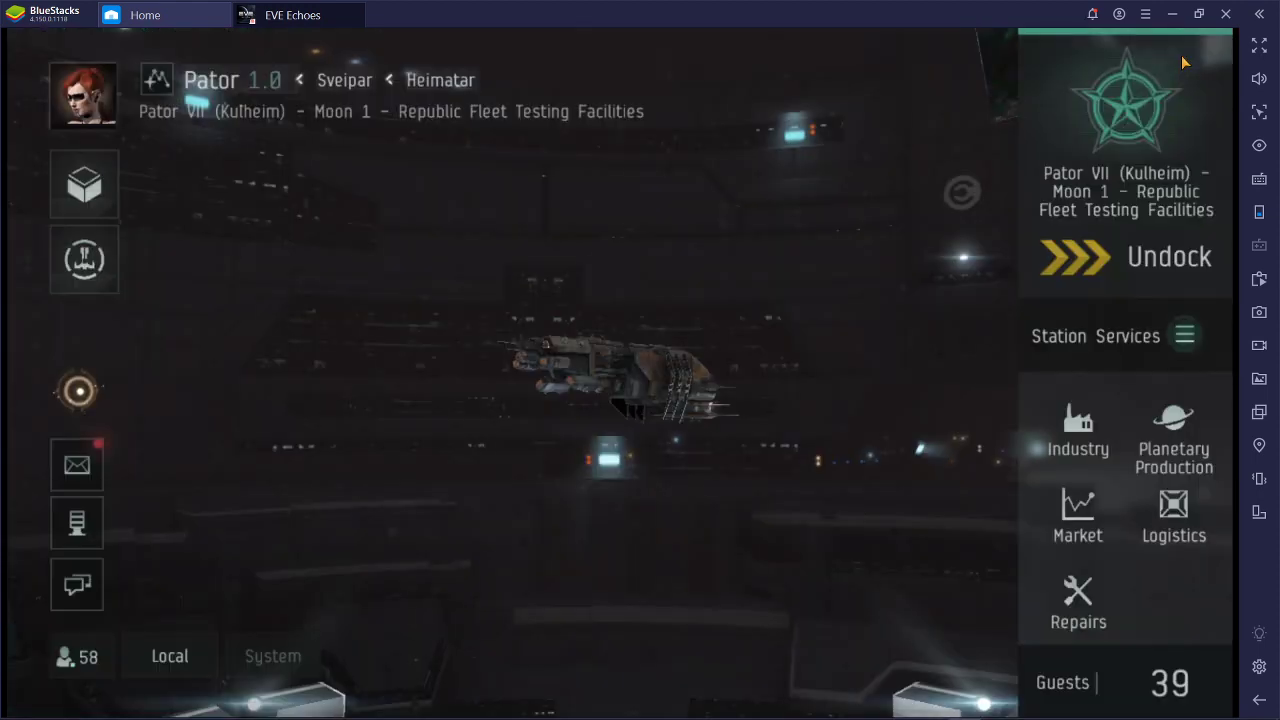
{"action": "left_click", "coordinate": [78, 105]}
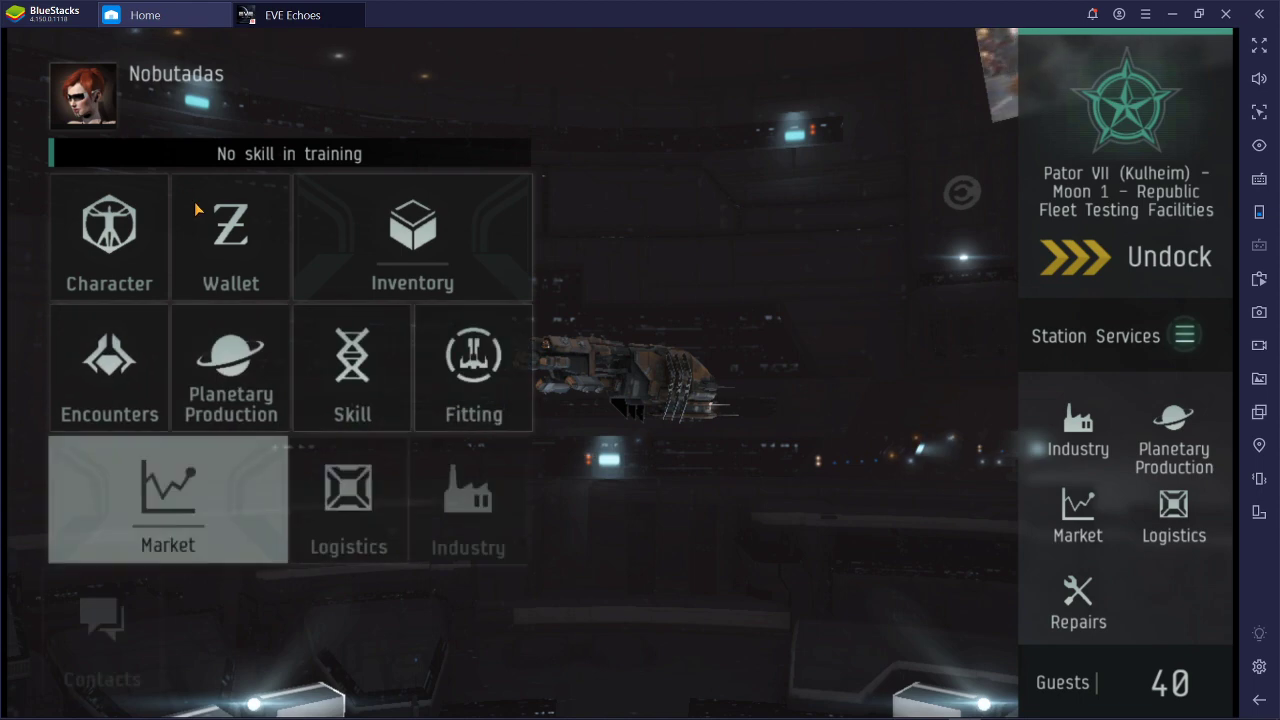
{"action": "left_click", "coordinate": [359, 637]}
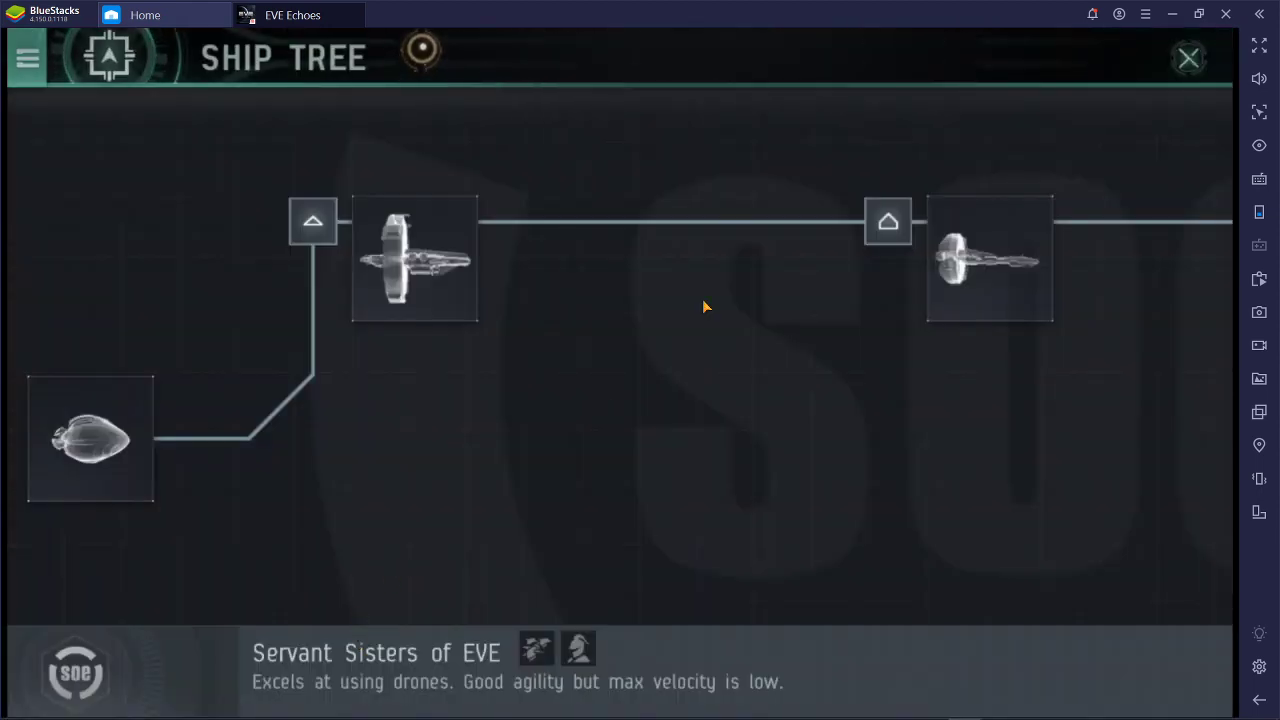
{"action": "left_click_drag", "start_coordinate": [703, 302], "coordinate": [357, 474]}
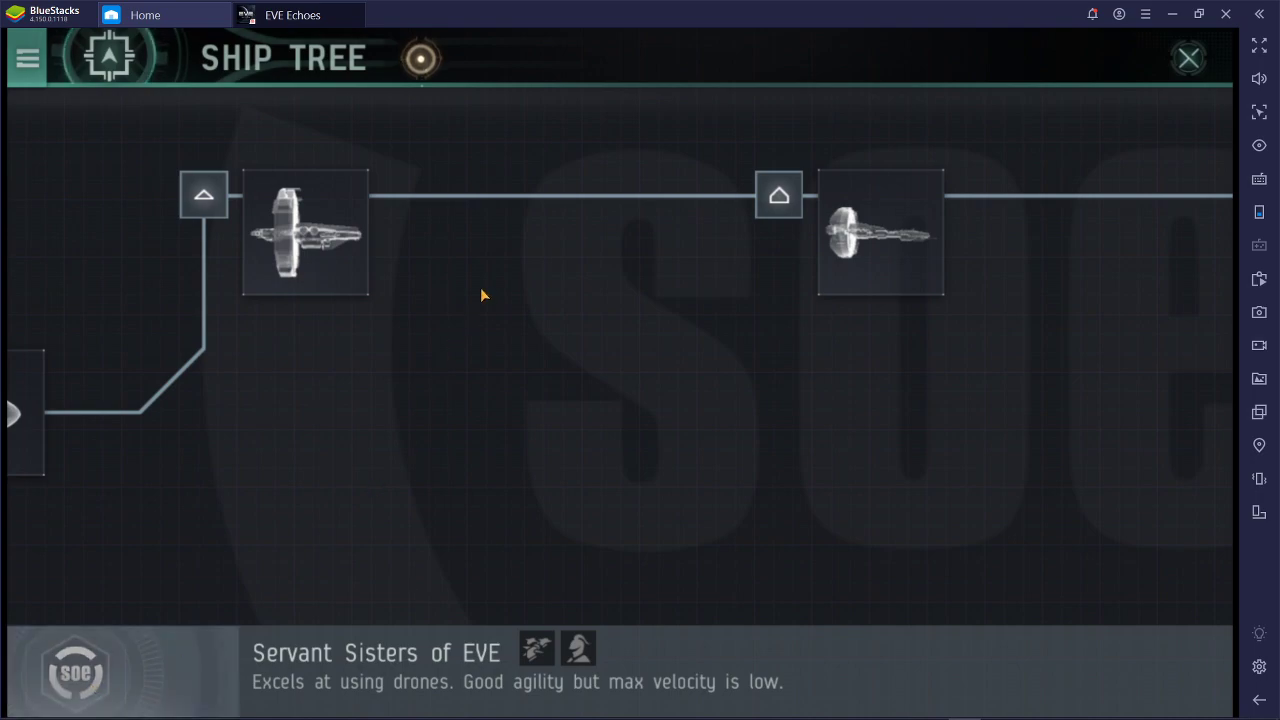
{"action": "key", "text": "Escape"}
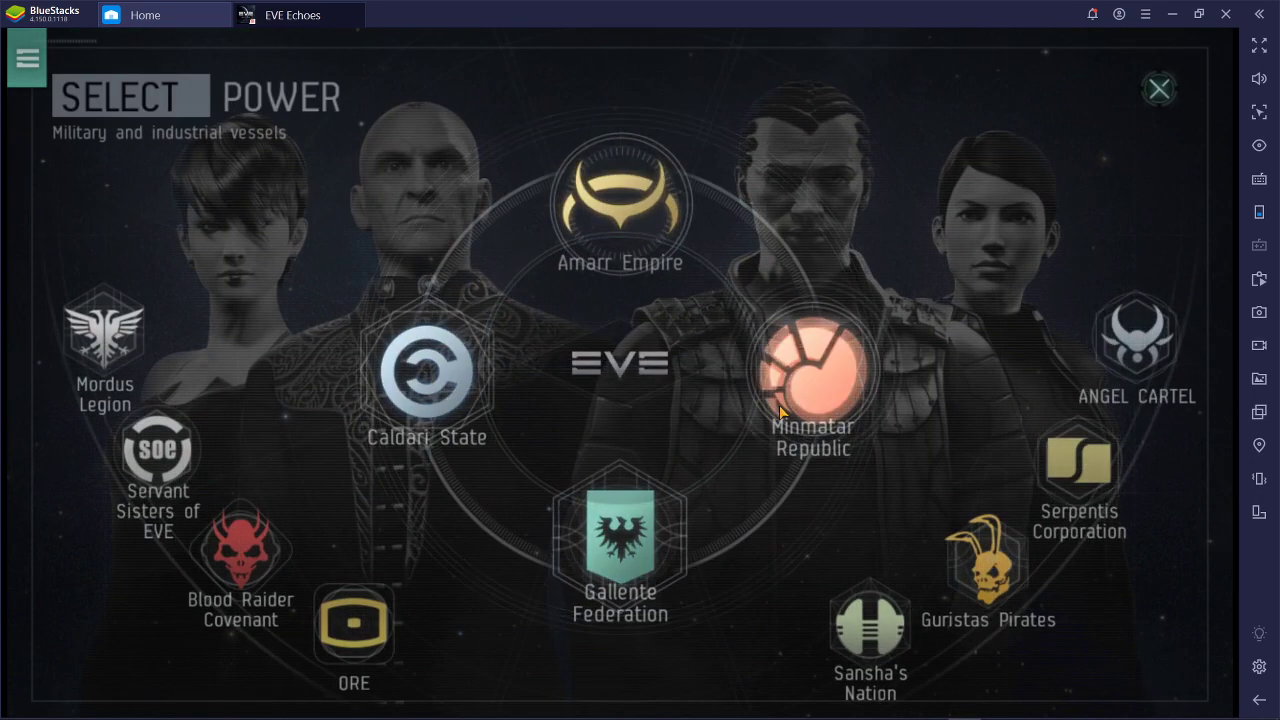
Choose the Minmatar Republic tree and view, then close, the Thrasher Guardian details.
{"action": "left_click", "coordinate": [781, 411]}
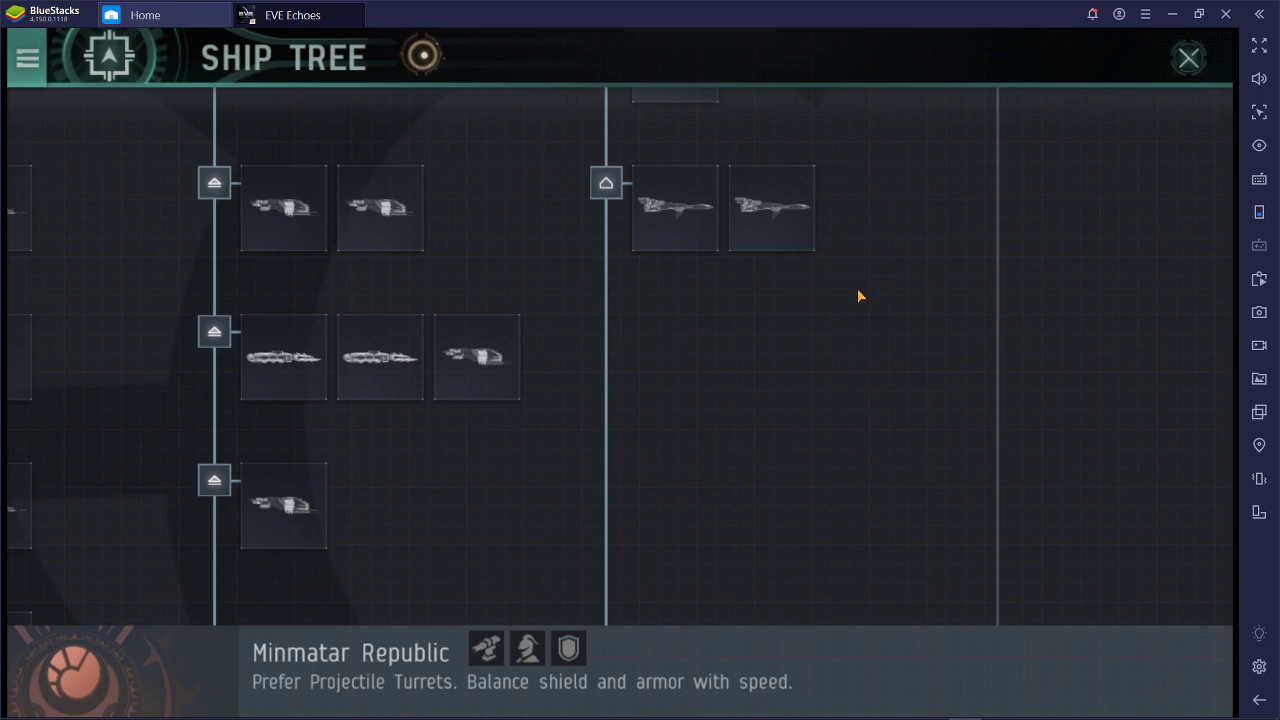
{"action": "left_click", "coordinate": [409, 209]}
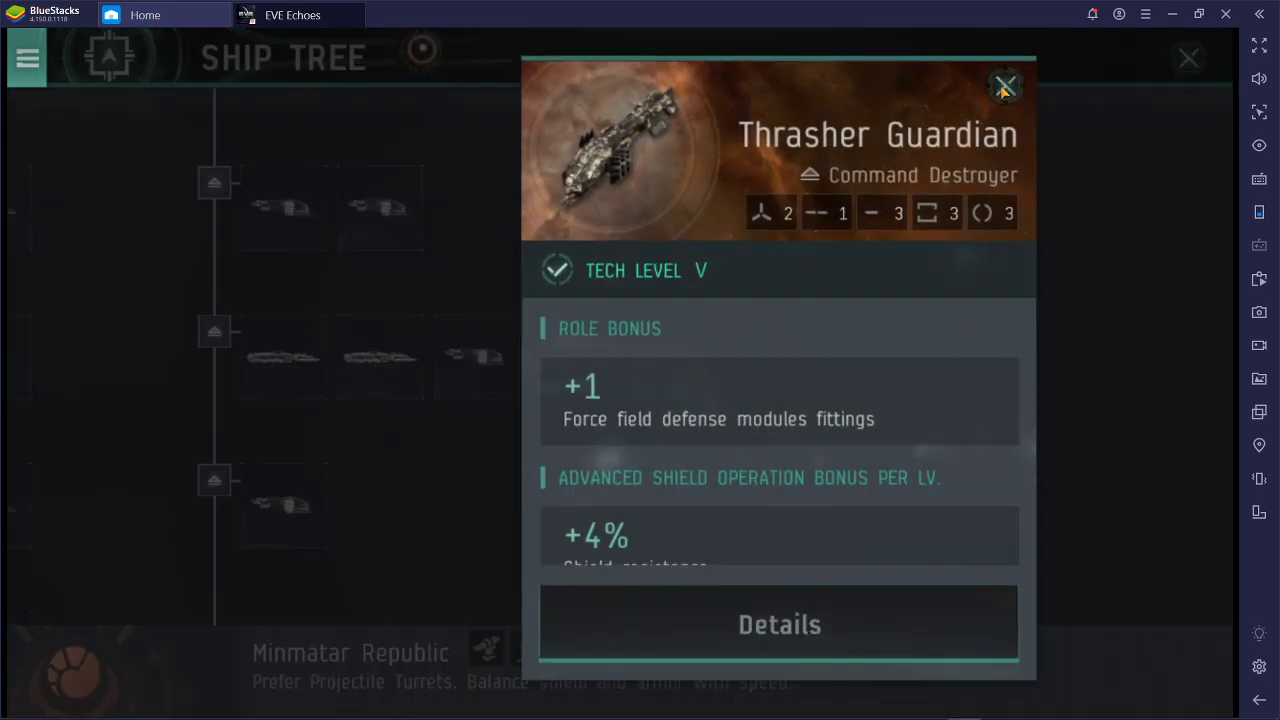
{"action": "left_click", "coordinate": [1003, 88]}
{"action": "left_click", "coordinate": [1189, 58]}
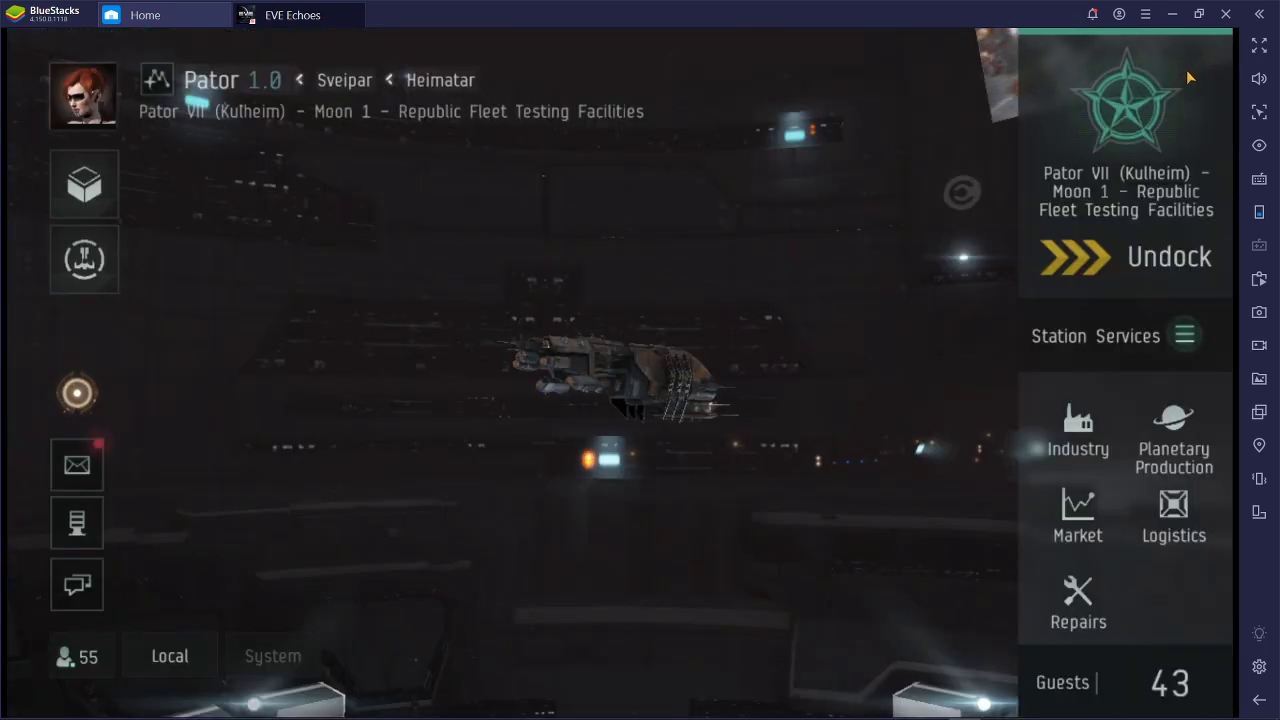